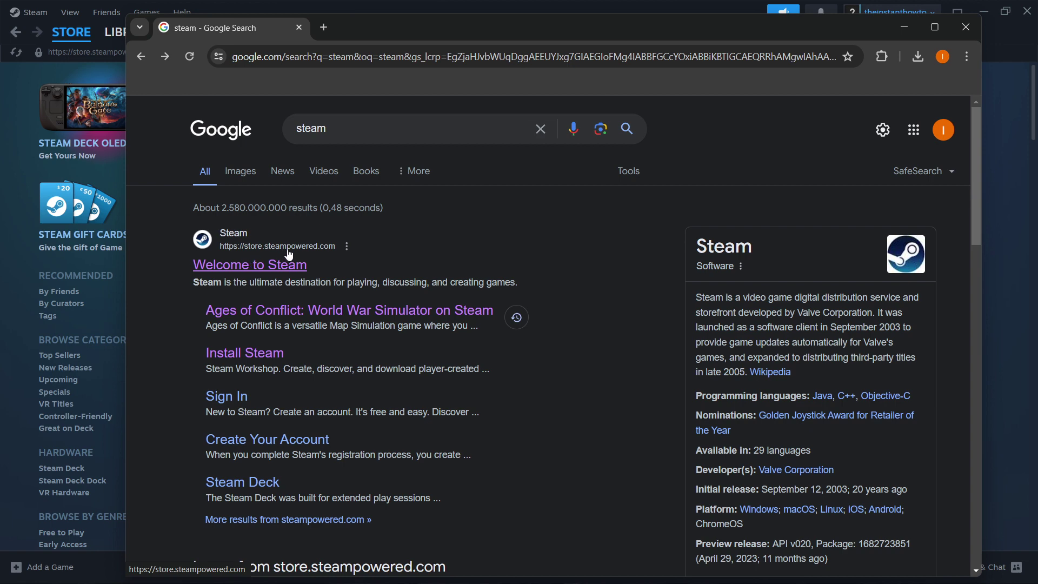
Download the Steam installer from the official Steam site and launch SteamSetup (6).exe
{"action": "left_click", "coordinate": [226, 265]}
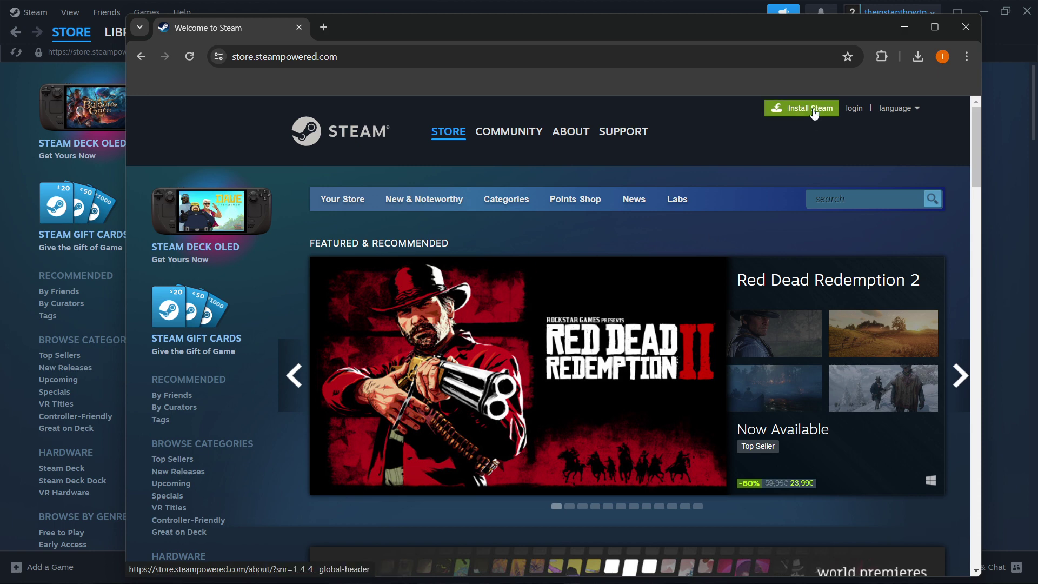
{"action": "left_click", "coordinate": [794, 111]}
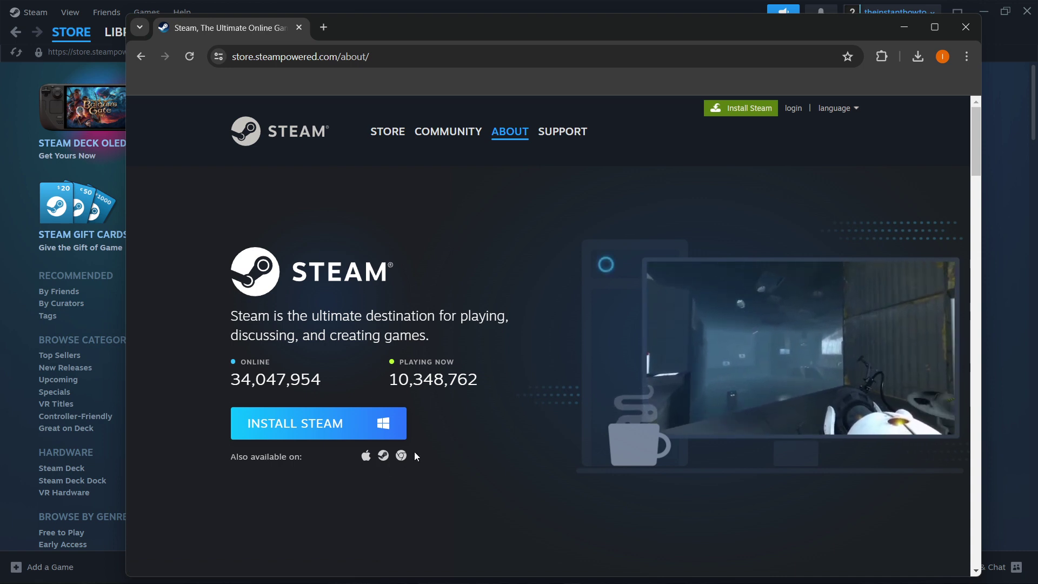
{"action": "left_click", "coordinate": [315, 427]}
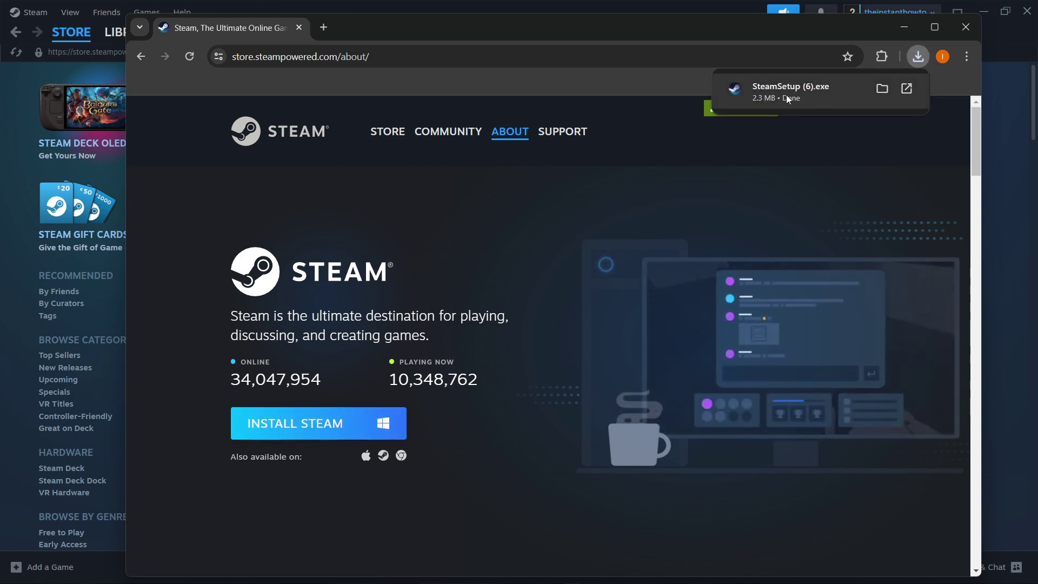
{"action": "left_click", "coordinate": [788, 93]}
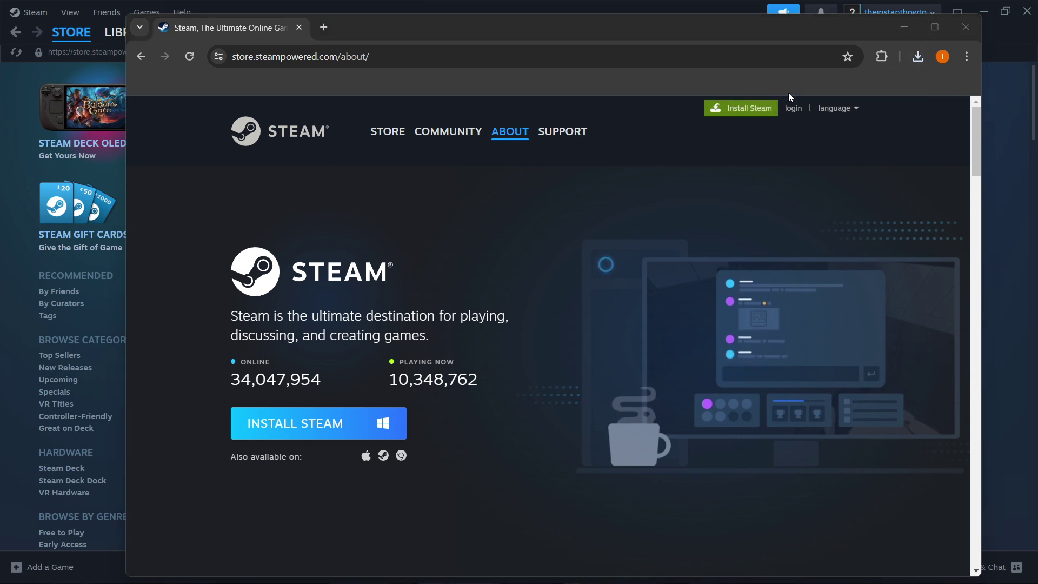
Go through Steam Setup's welcome and English language pages to the C:\Program Files (x86)\Steam destination
{"action": "left_click_drag", "start_coordinate": [588, 178], "coordinate": [595, 135]}
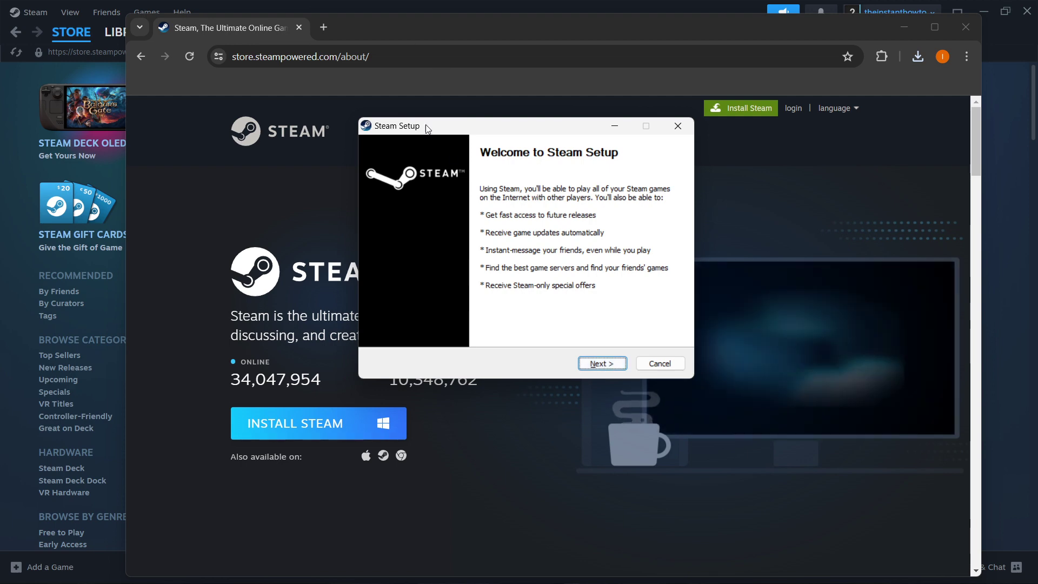
{"action": "left_click", "coordinate": [596, 363]}
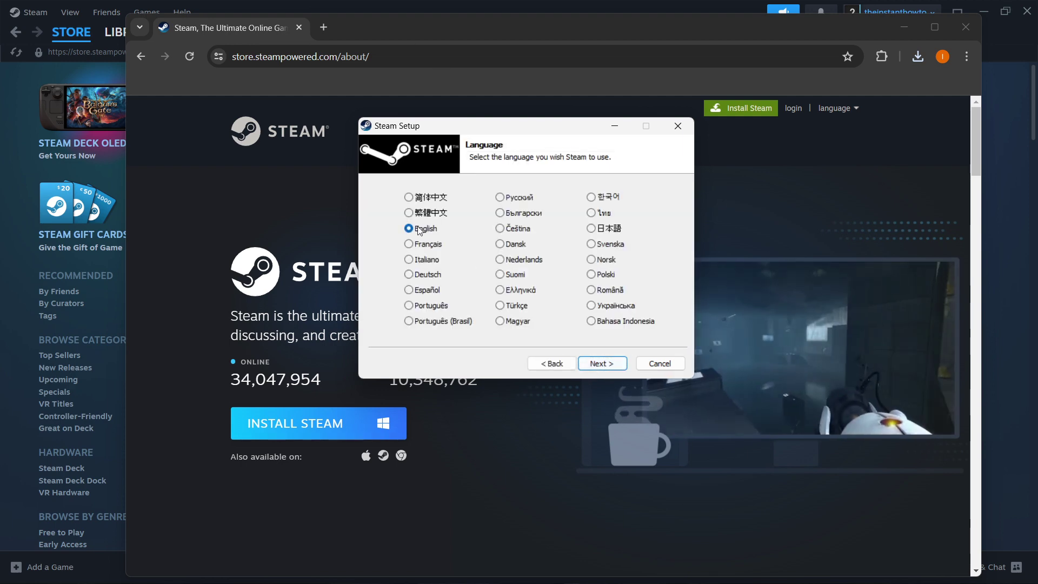
{"action": "left_click", "coordinate": [601, 364]}
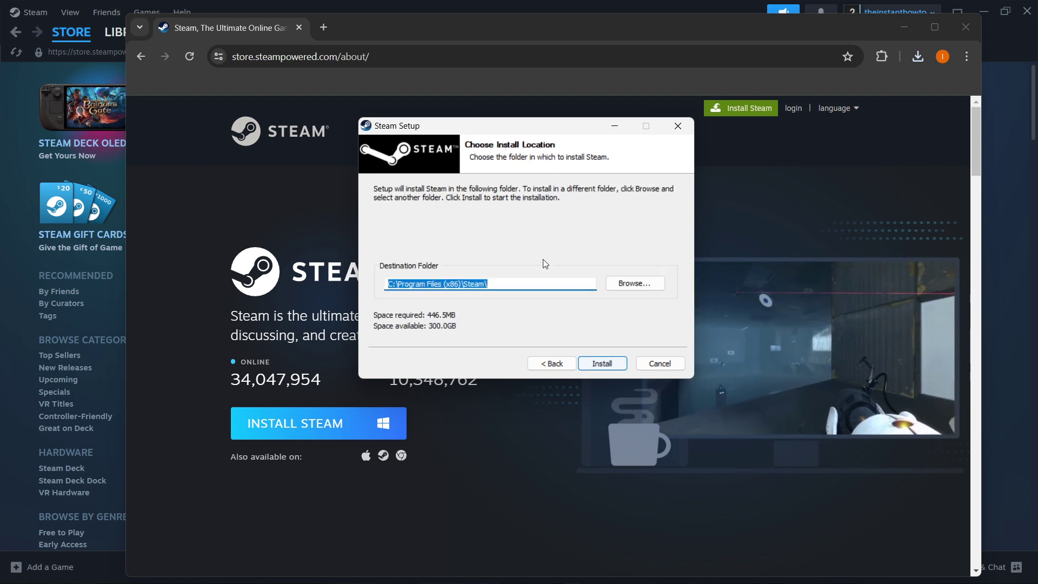
{"action": "left_click", "coordinate": [515, 288]}
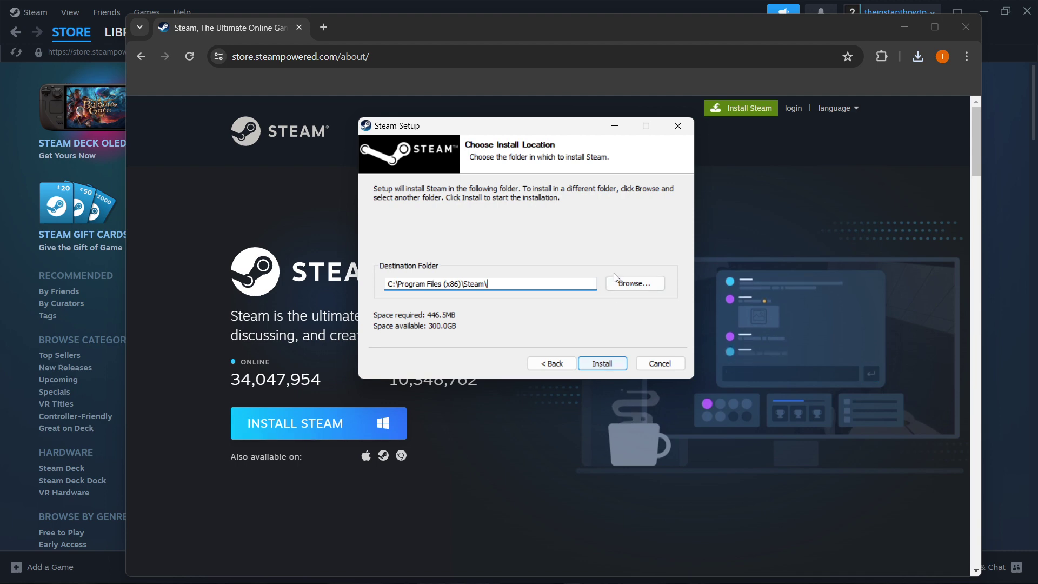
Close the Steam installer and move Chrome aside so the Steam client's Store page shows
{"action": "left_click", "coordinate": [671, 131]}
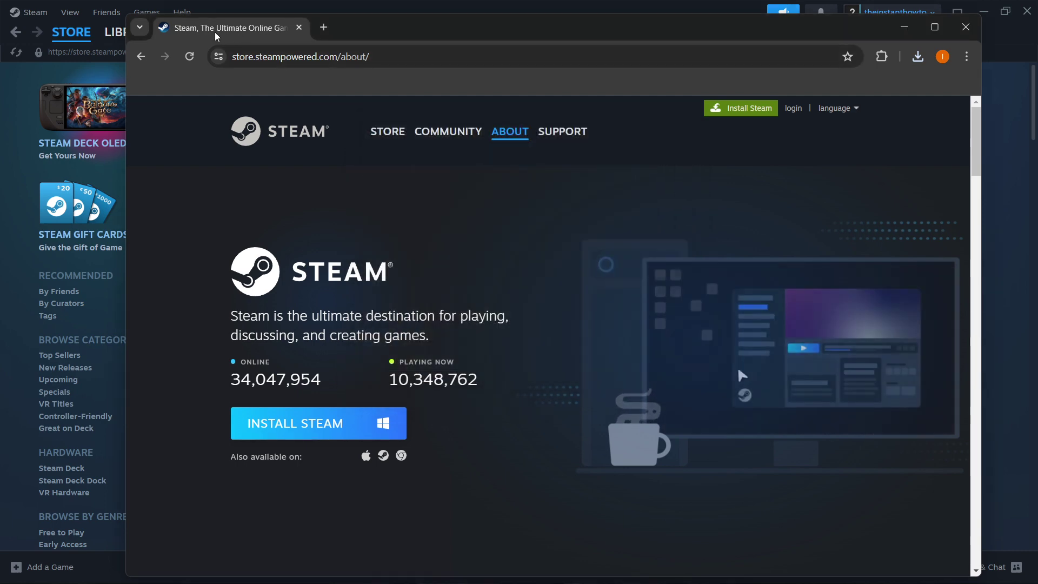
{"action": "left_click_drag", "start_coordinate": [215, 31], "coordinate": [1037, 76]}
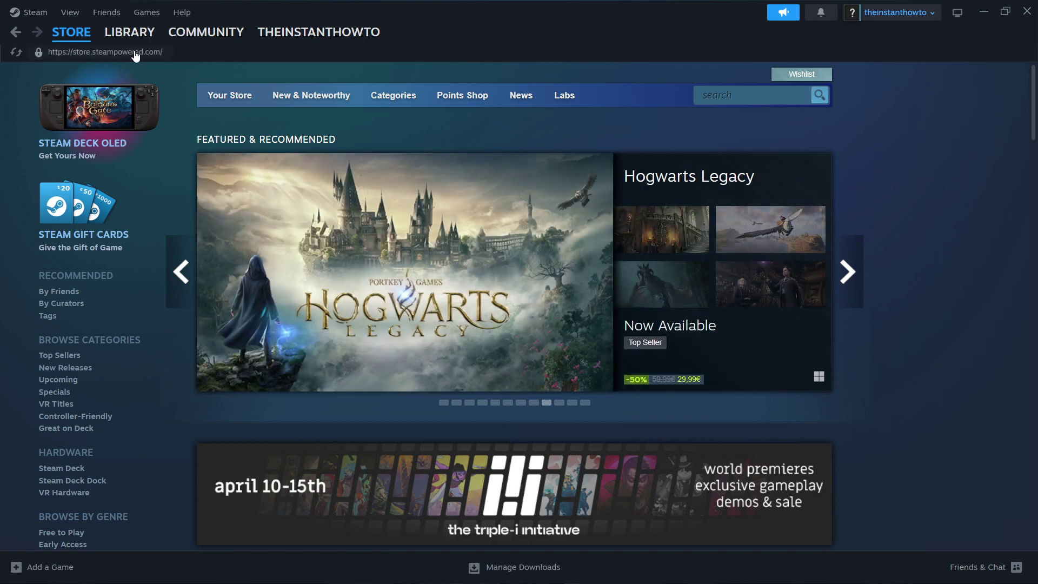
{"action": "mouse_move", "coordinate": [73, 38]}
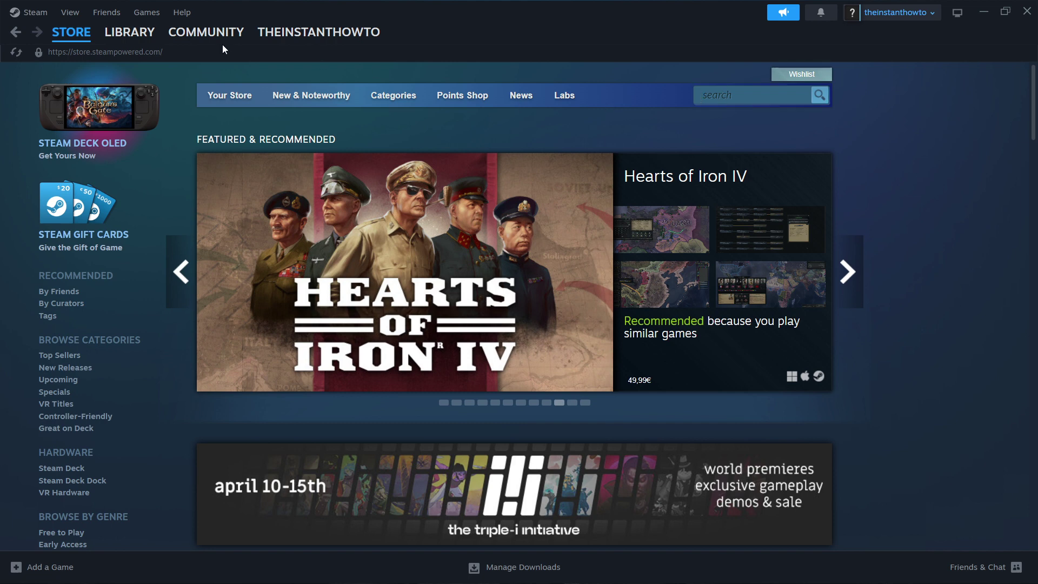
Search the Steam store for 'car mechanic', fixing a typo along the way
{"action": "left_click", "coordinate": [82, 38]}
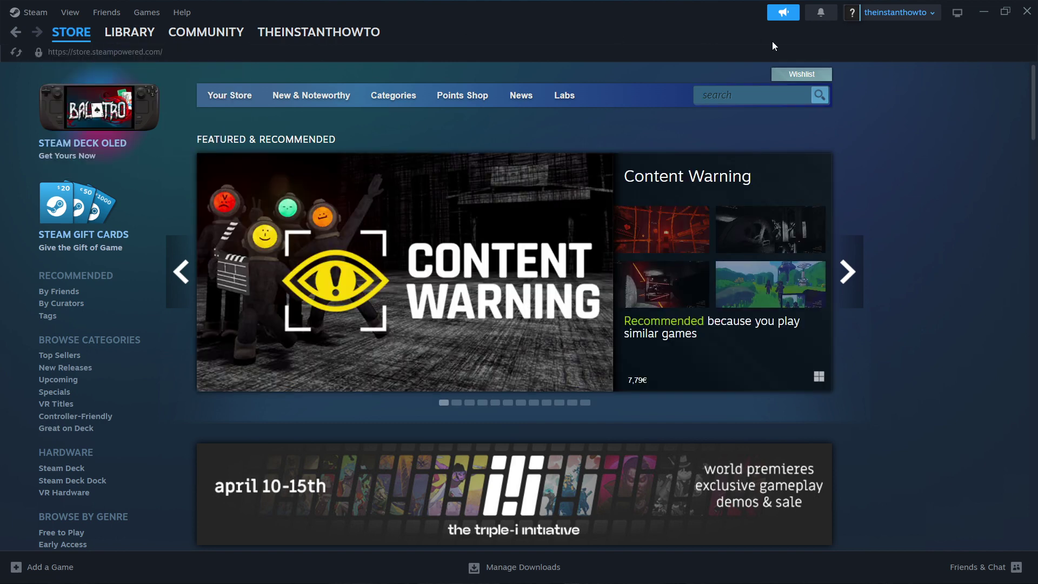
{"action": "left_click", "coordinate": [735, 96]}
{"action": "type", "text": "car mechanic"}
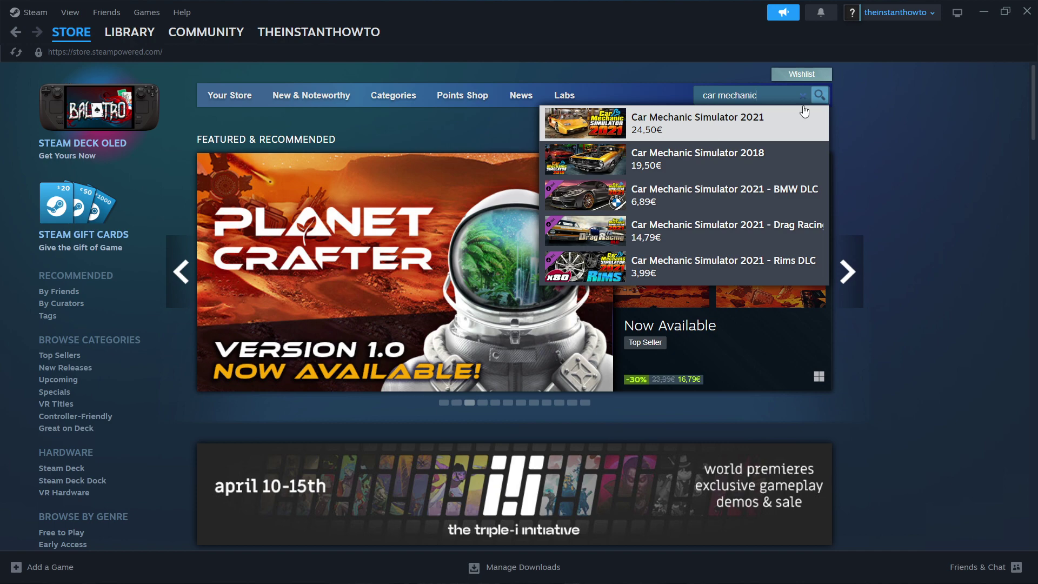
Open the Car Mechanic Simulator 2021 page, scroll down, and dismiss the Now Broadcasting popup
{"action": "left_click", "coordinate": [658, 124]}
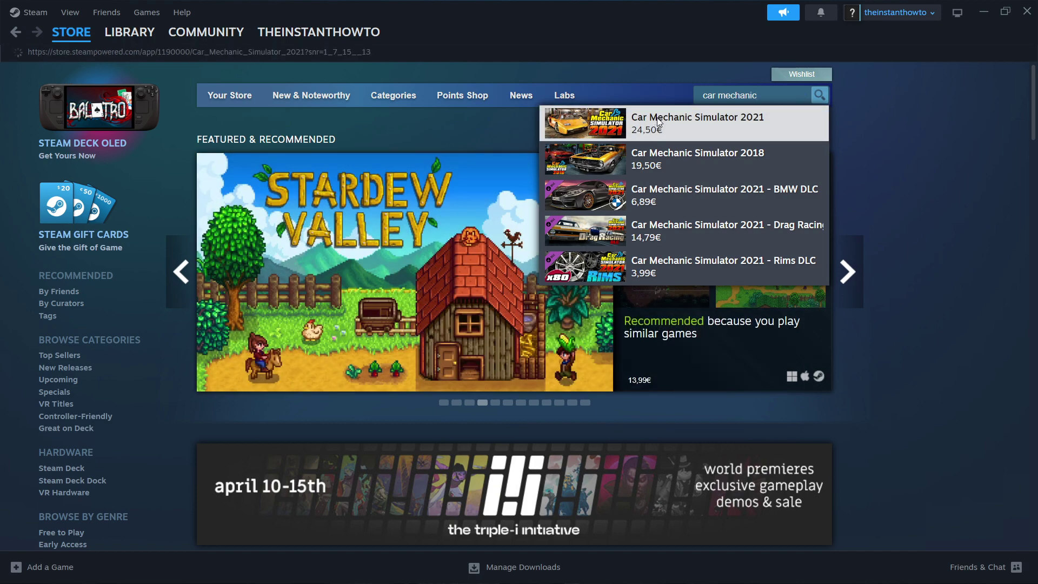
{"action": "scroll", "coordinate": [170, 280], "scroll_direction": "down", "scroll_amount": 6}
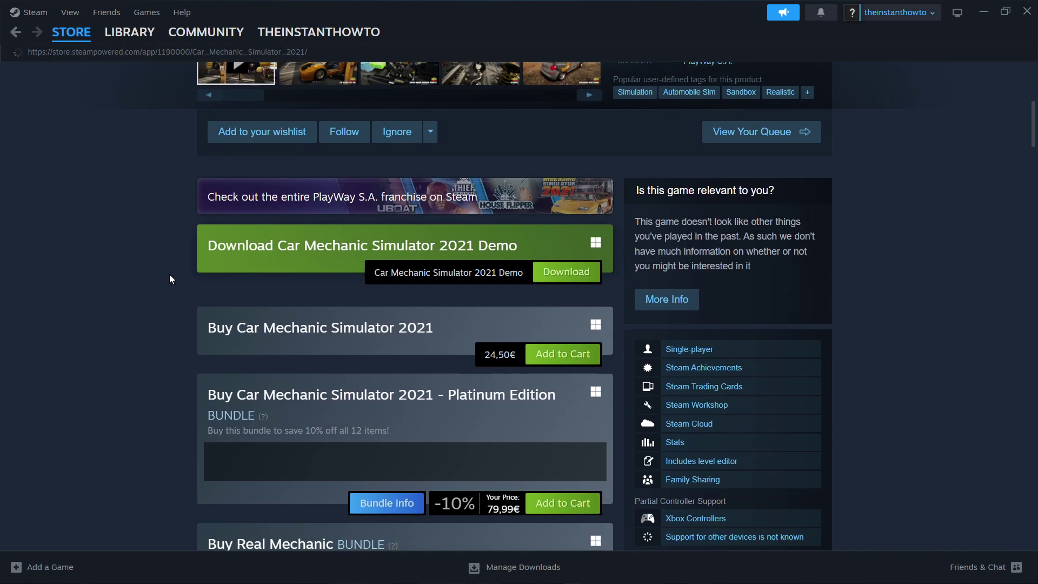
{"action": "scroll", "coordinate": [170, 274], "scroll_direction": "down", "scroll_amount": 2}
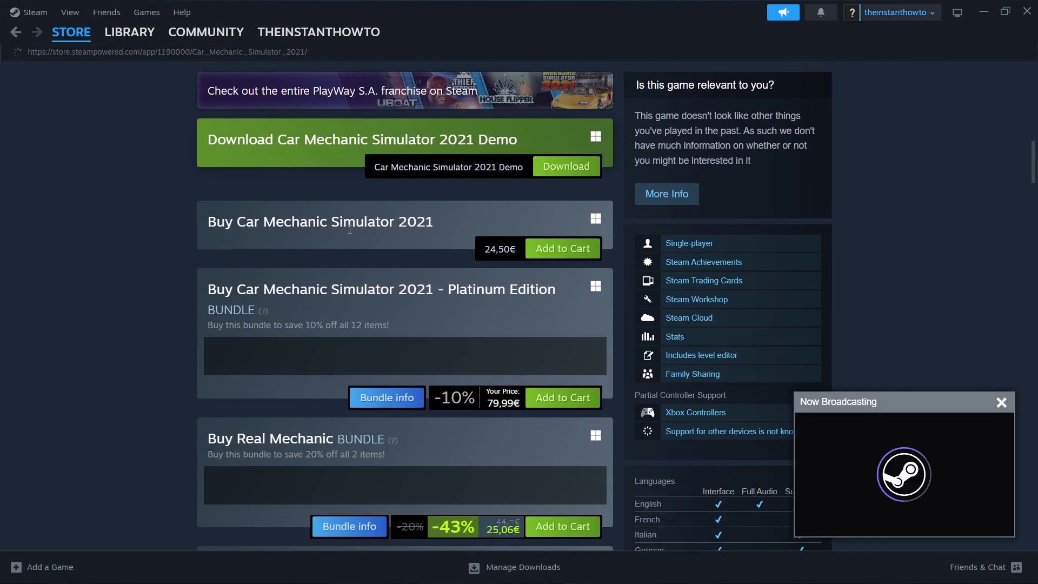
{"action": "left_click", "coordinate": [1001, 402]}
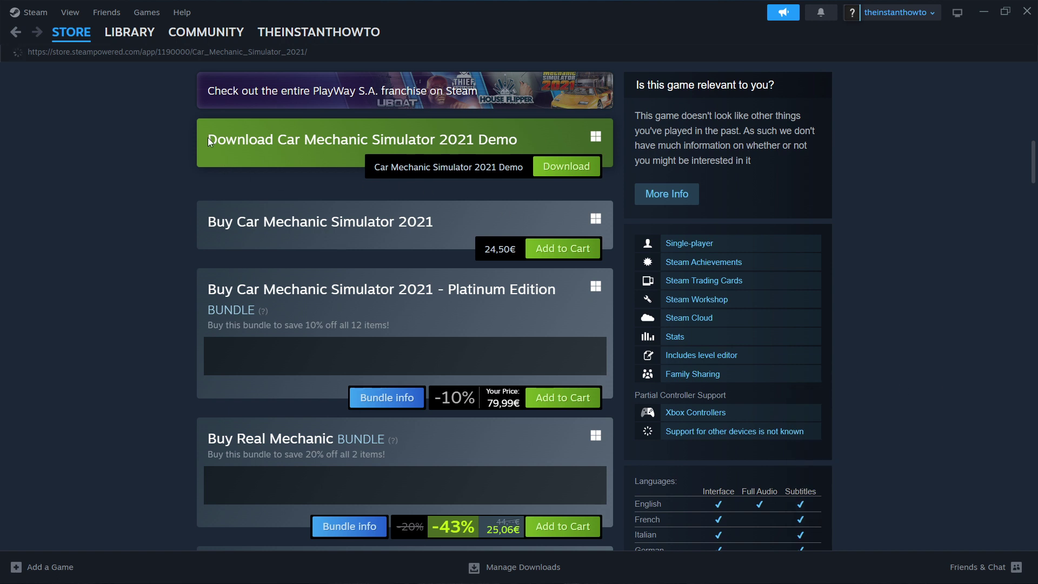
Clear an accidental text selection and scroll to the Add to Cart buttons
{"action": "left_click_drag", "start_coordinate": [215, 138], "coordinate": [388, 141]}
{"action": "left_click", "coordinate": [439, 136]}
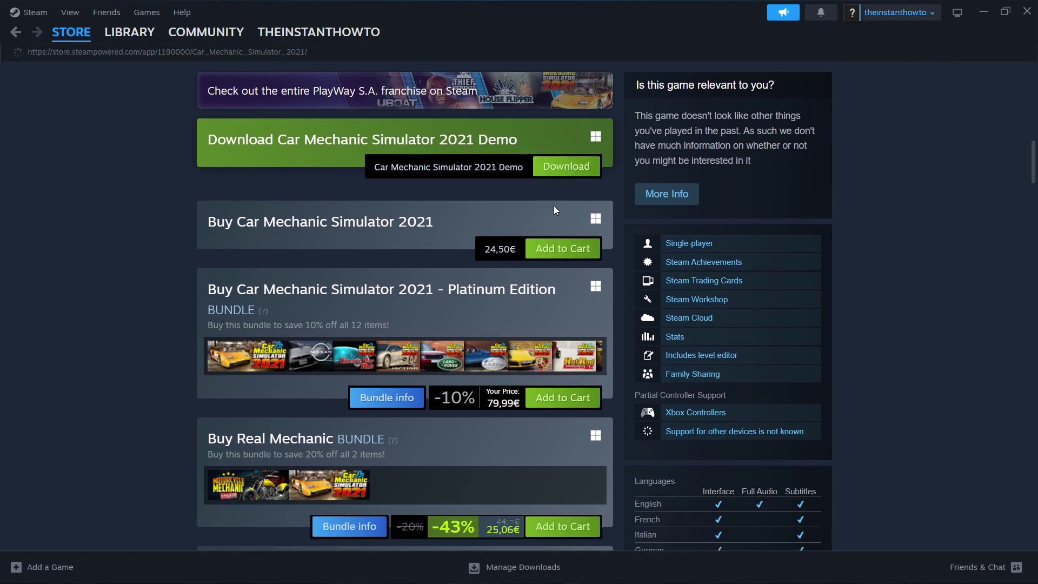
{"action": "scroll", "coordinate": [417, 302], "scroll_direction": "up", "scroll_amount": 1}
{"action": "scroll", "coordinate": [423, 306], "scroll_direction": "down", "scroll_amount": 1}
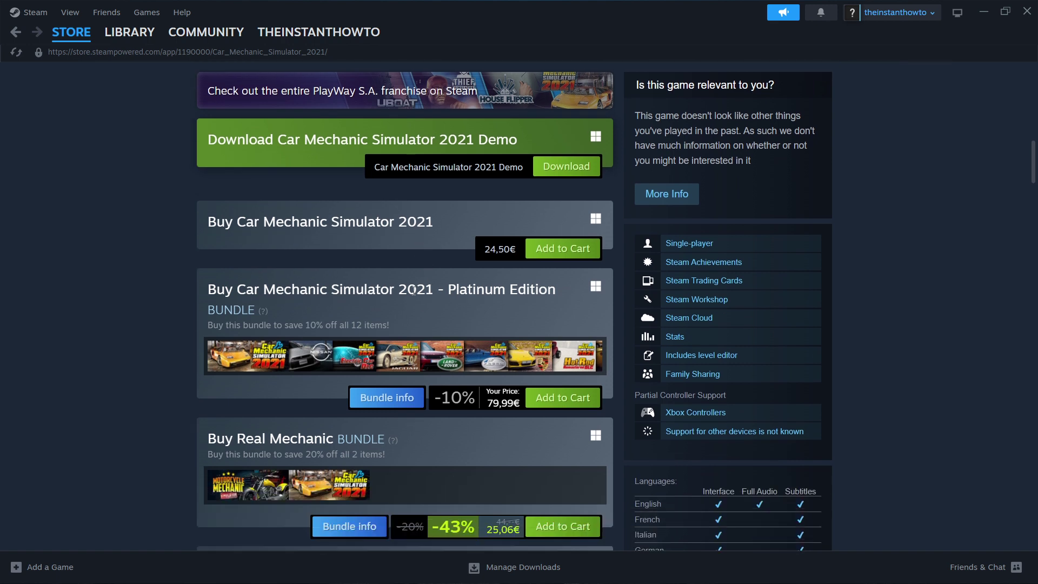
{"action": "scroll", "coordinate": [408, 248], "scroll_direction": "down", "scroll_amount": 1}
{"action": "scroll", "coordinate": [407, 249], "scroll_direction": "up", "scroll_amount": 1}
Add Car Mechanic Simulator 2021 to the cart as a purchase for my own account, totalling 24,50€
{"action": "left_click", "coordinate": [562, 249]}
{"action": "left_click", "coordinate": [619, 387]}
{"action": "left_click", "coordinate": [403, 252]}
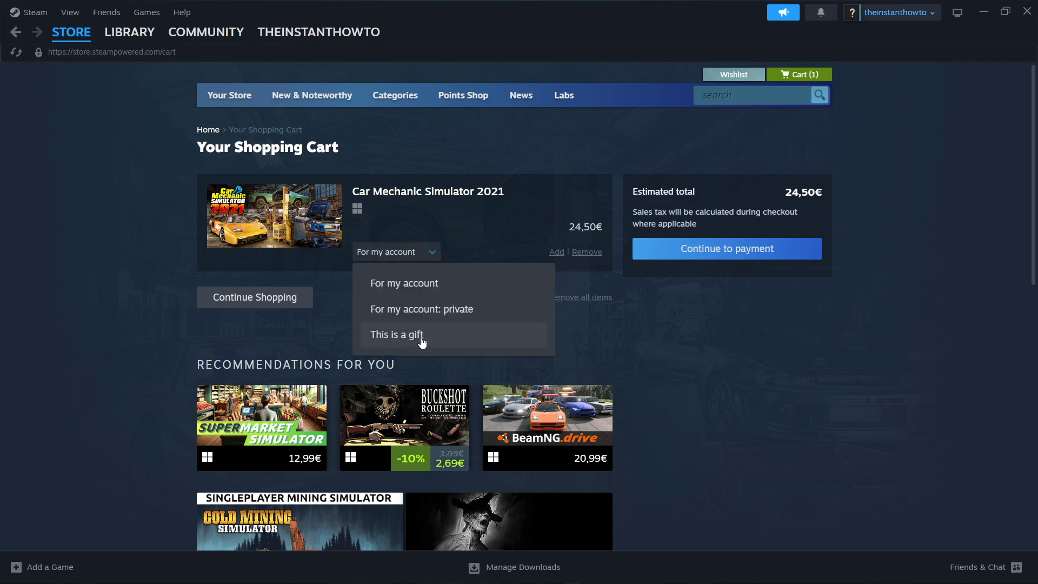
{"action": "left_click", "coordinate": [411, 284]}
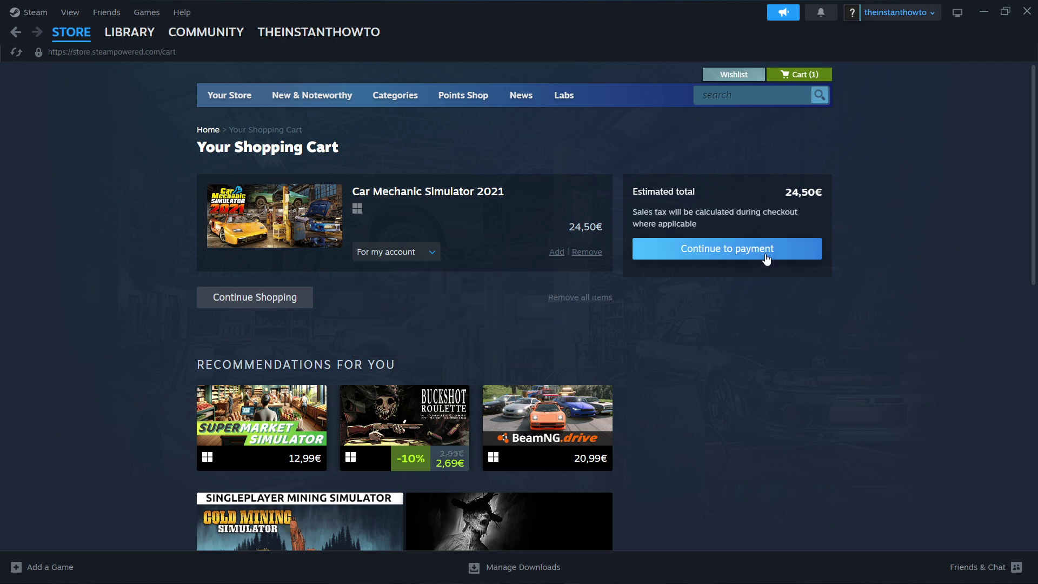
Continue to payment for the 24,50€ order, keeping PayPal as the payment method
{"action": "left_click", "coordinate": [738, 251]}
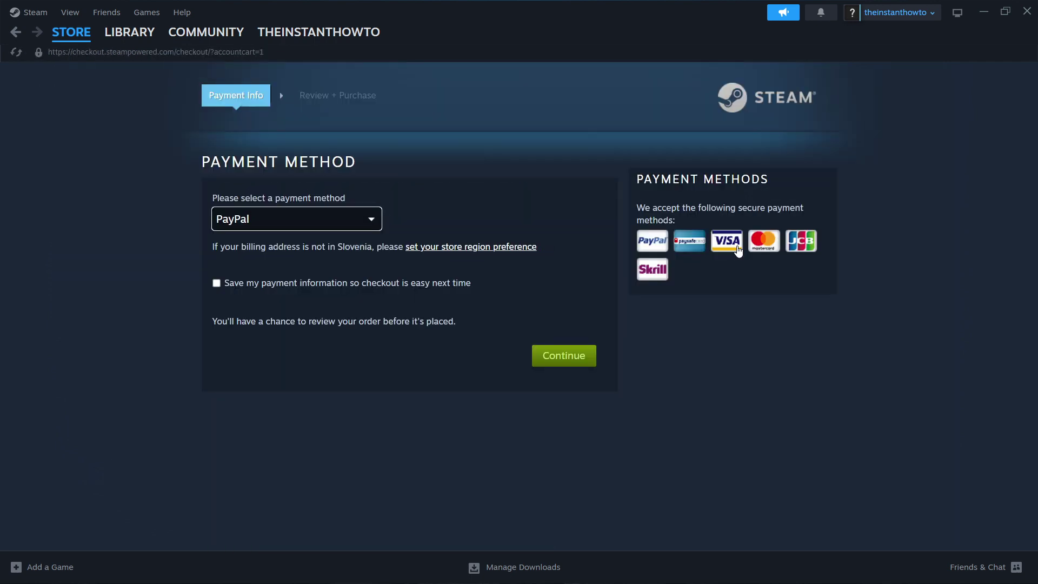
{"action": "left_click", "coordinate": [298, 219]}
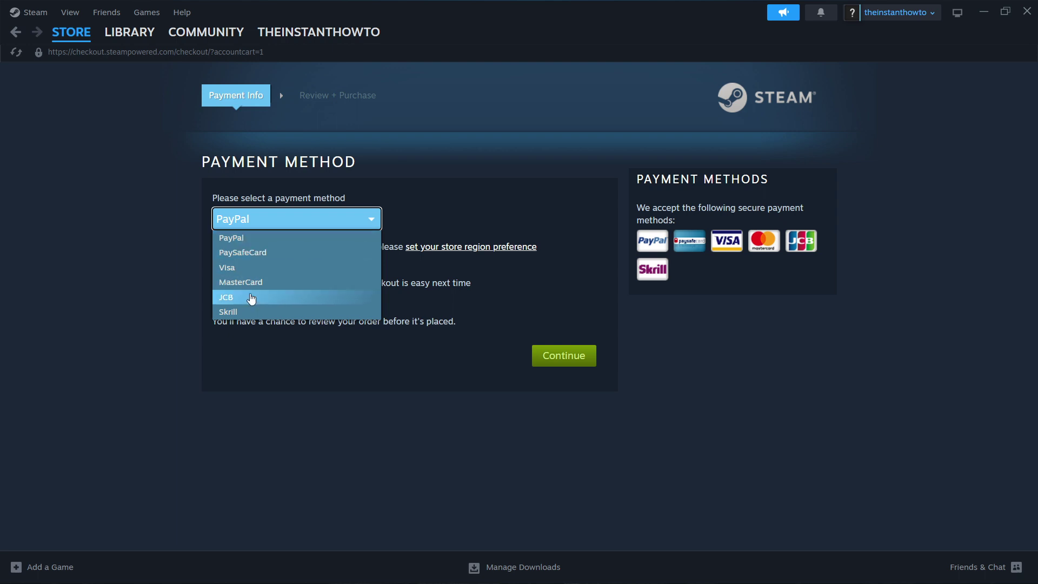
{"action": "left_click", "coordinate": [265, 219]}
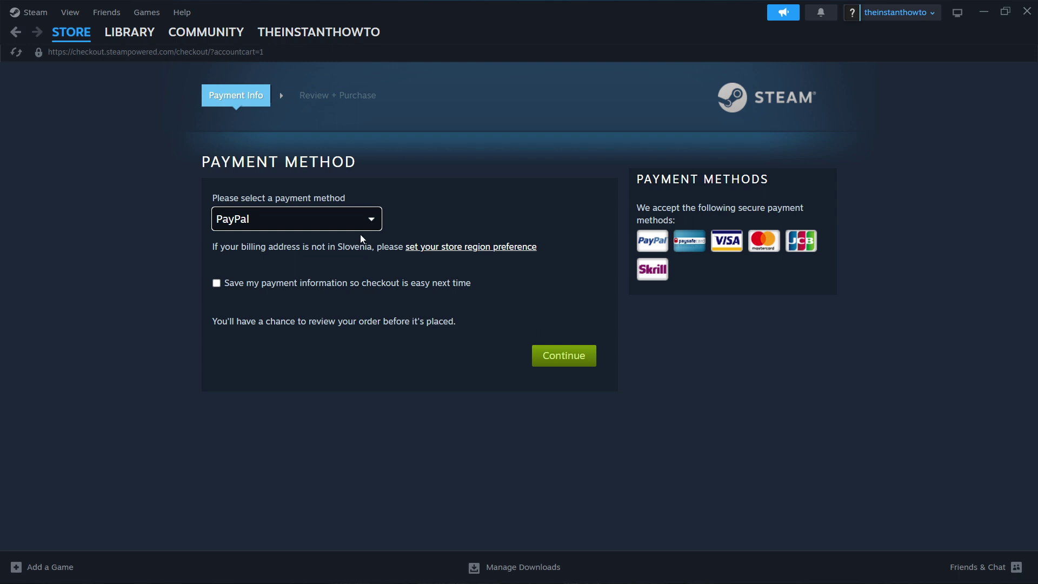
Show the Library listing Call of Duty®, opening and closing the Games filter dropdown
{"action": "left_click", "coordinate": [124, 38]}
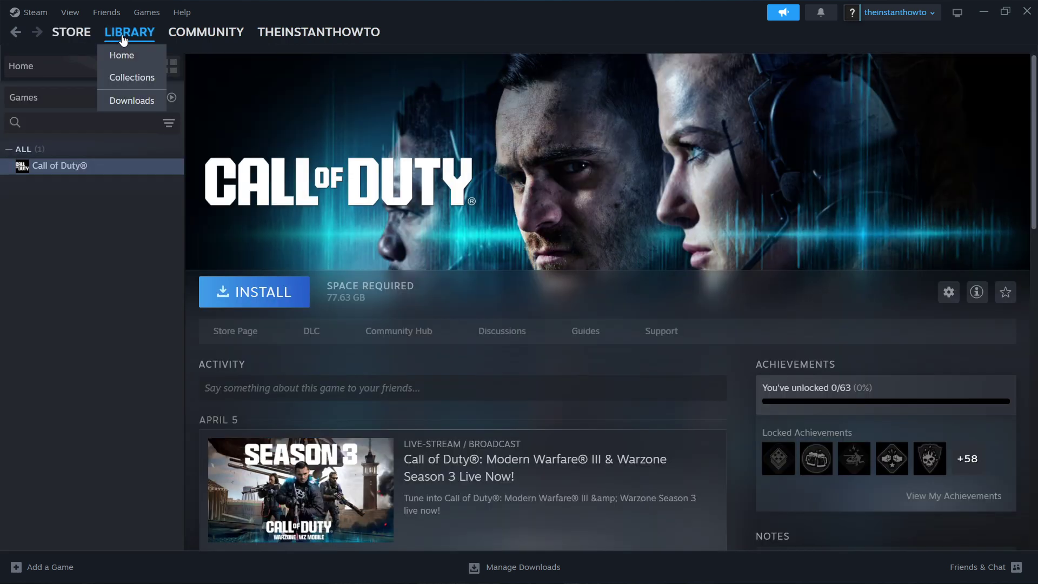
{"action": "left_click", "coordinate": [37, 102]}
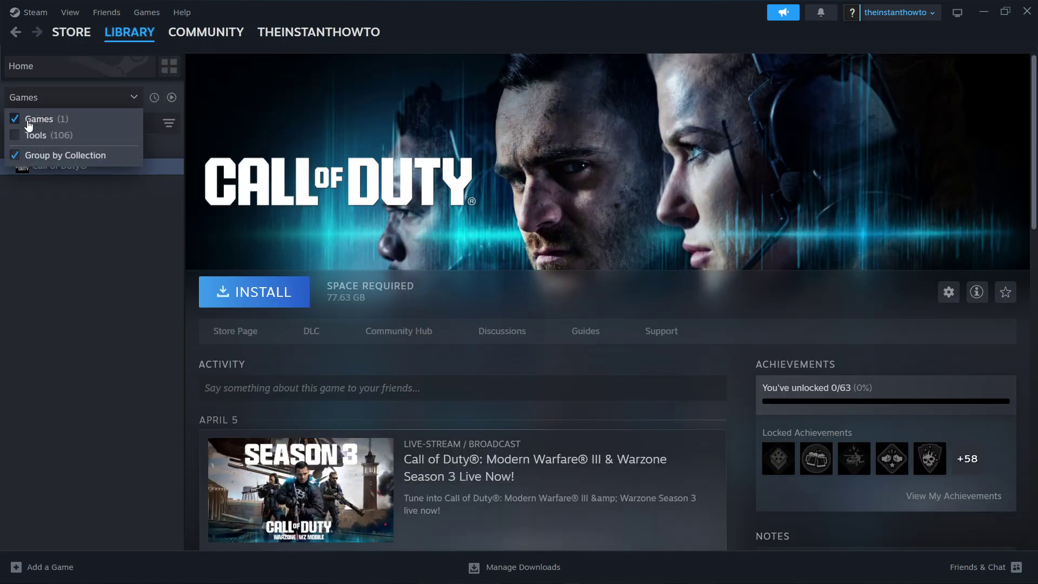
{"action": "left_click", "coordinate": [65, 103]}
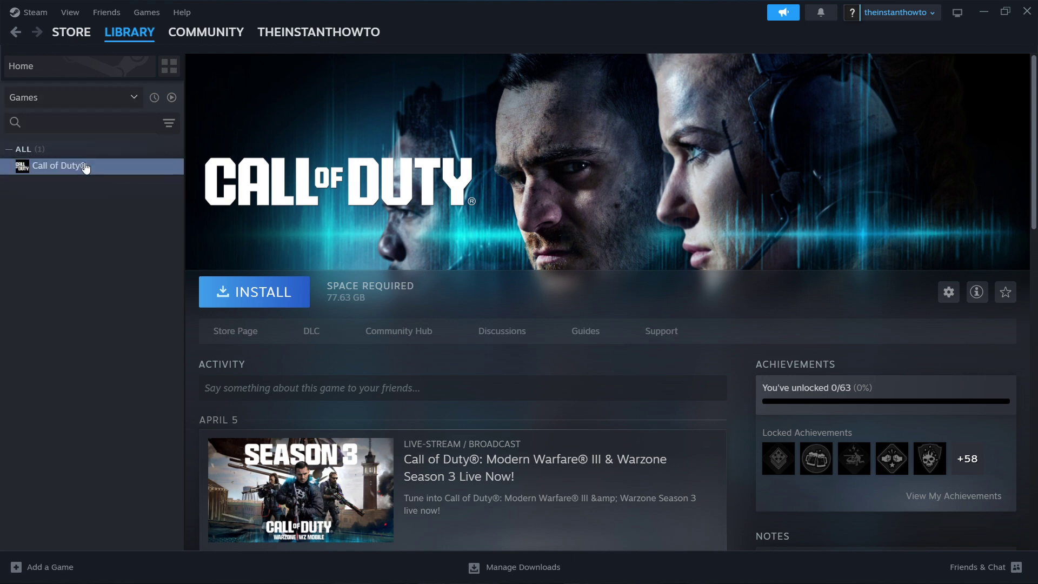